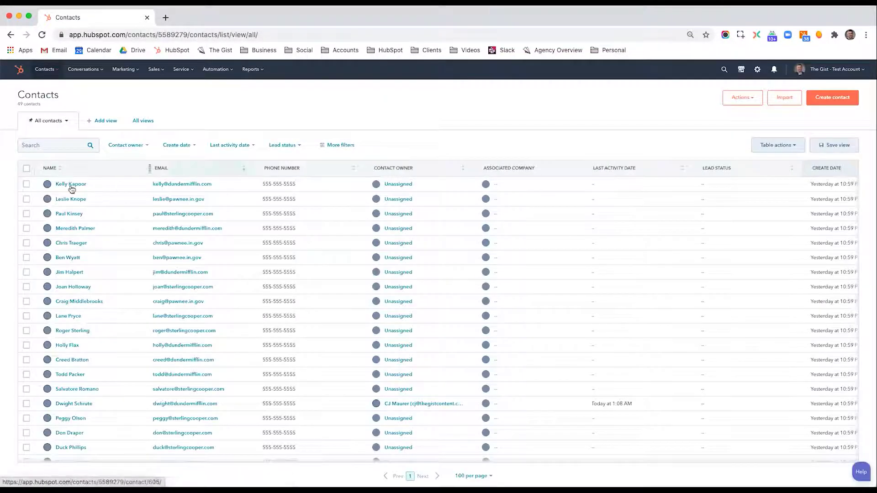
- Clear the contact selection and switch to the 'Company = Dunder Mifflin' saved view showing 24 contacts
{"action": "left_click", "coordinate": [26, 200]}
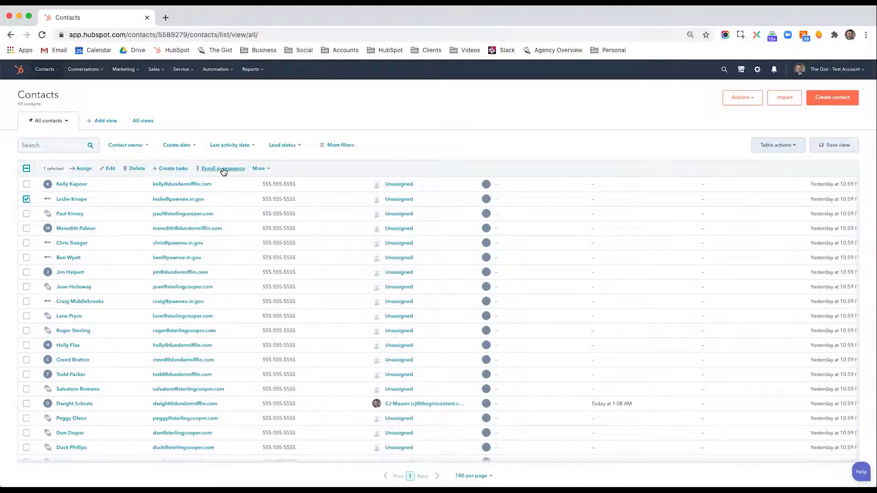
{"action": "left_click", "coordinate": [26, 200]}
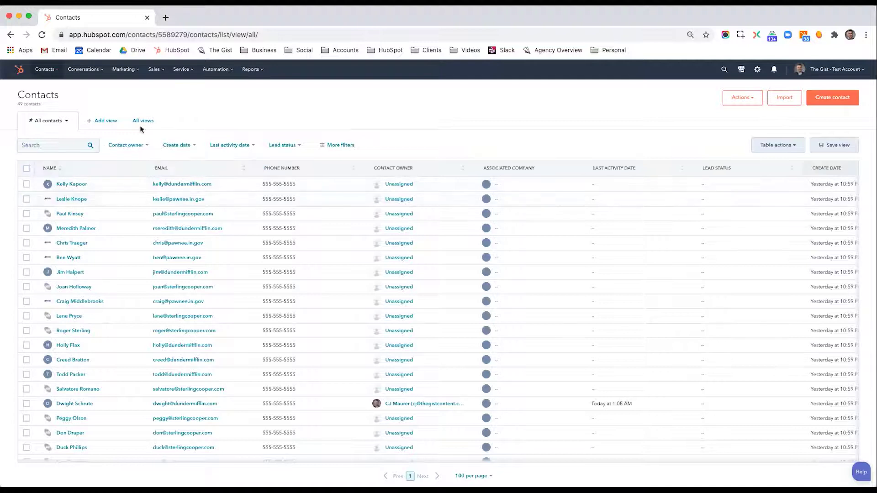
{"action": "left_click", "coordinate": [143, 121]}
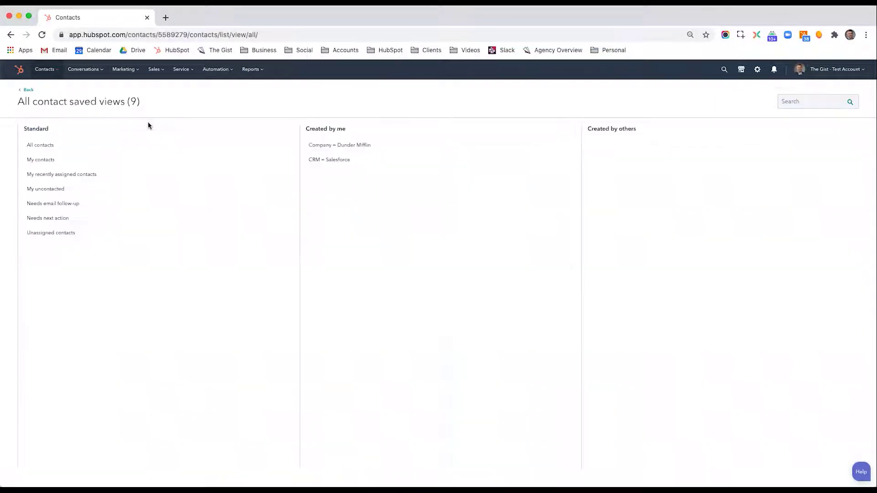
{"action": "left_click", "coordinate": [329, 149]}
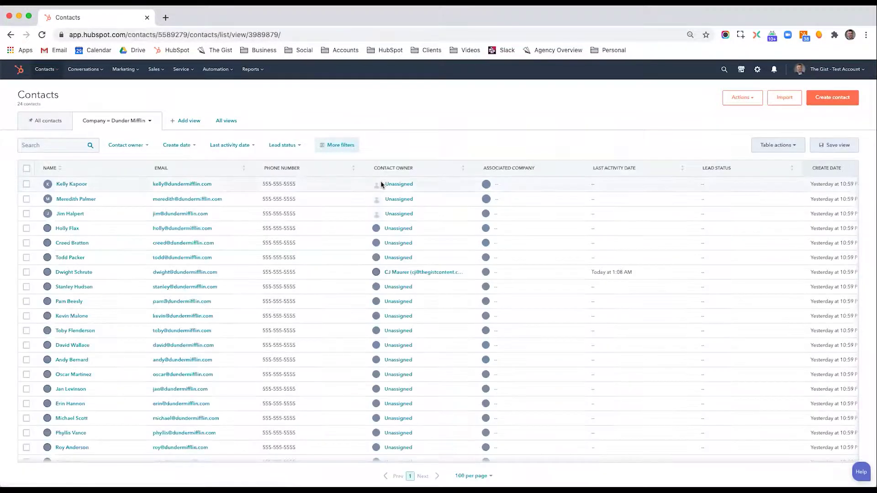
{"action": "scroll", "coordinate": [242, 287], "scroll_direction": "down", "scroll_amount": 3}
{"action": "scroll", "coordinate": [243, 287], "scroll_direction": "up", "scroll_amount": 3}
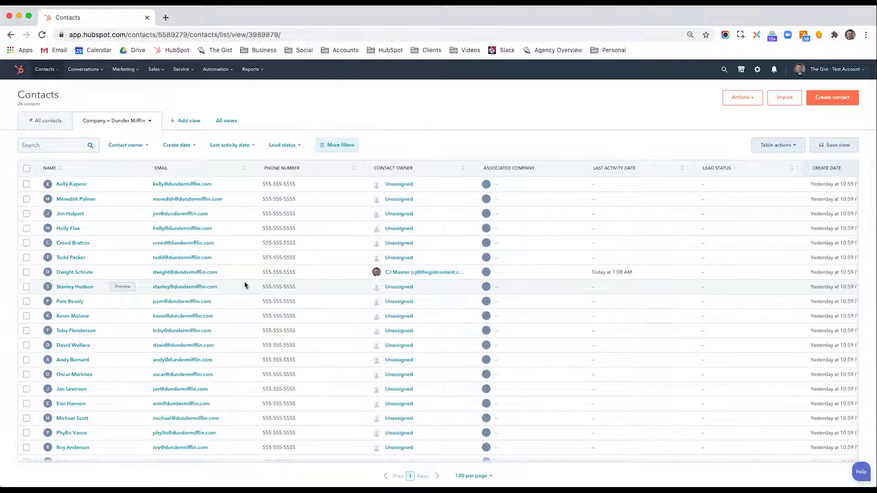
{"action": "left_click", "coordinate": [45, 69]}
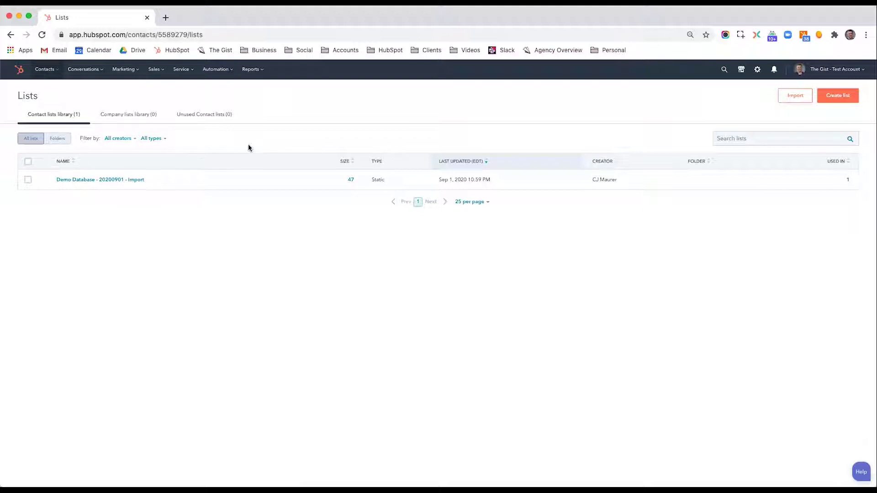
- Create a new contact-based static list and show its Contact properties filters
{"action": "left_click", "coordinate": [836, 98]}
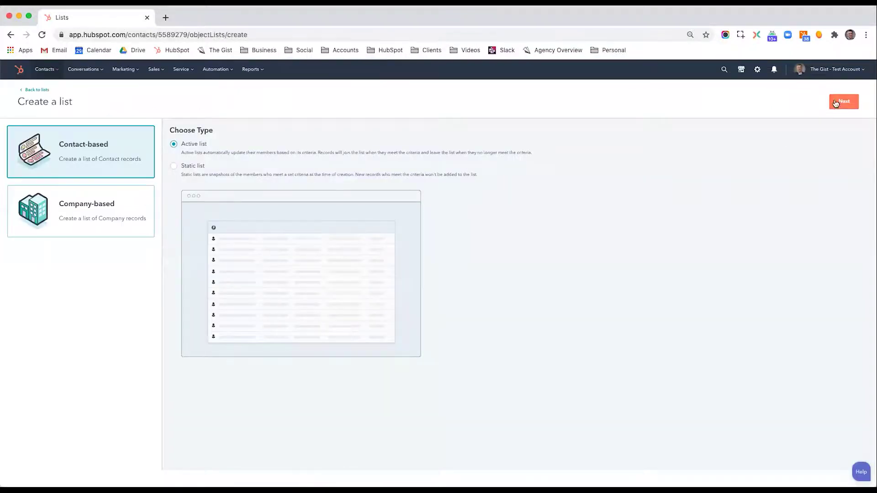
{"action": "left_click", "coordinate": [836, 103]}
{"action": "left_click", "coordinate": [100, 144]}
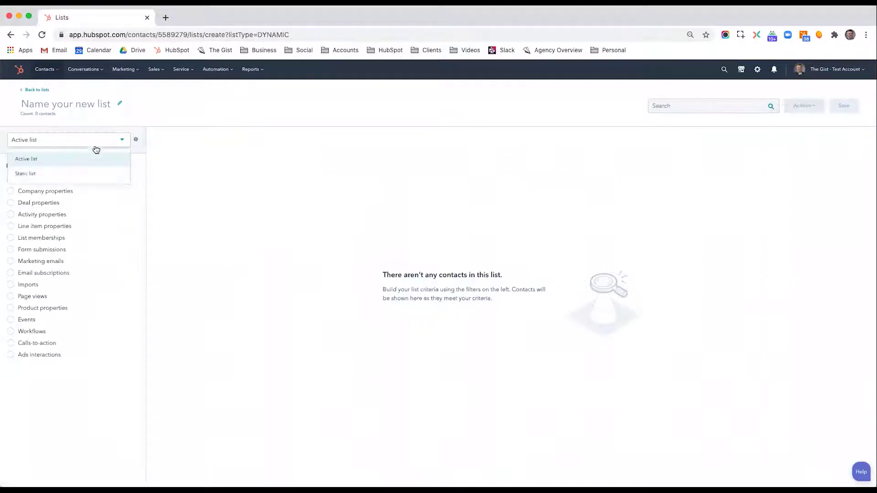
{"action": "left_click", "coordinate": [74, 173]}
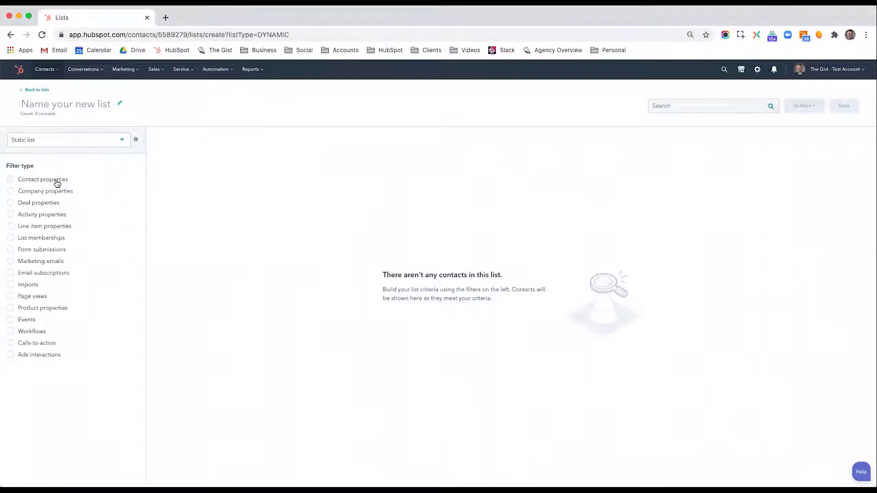
{"action": "left_click", "coordinate": [57, 181]}
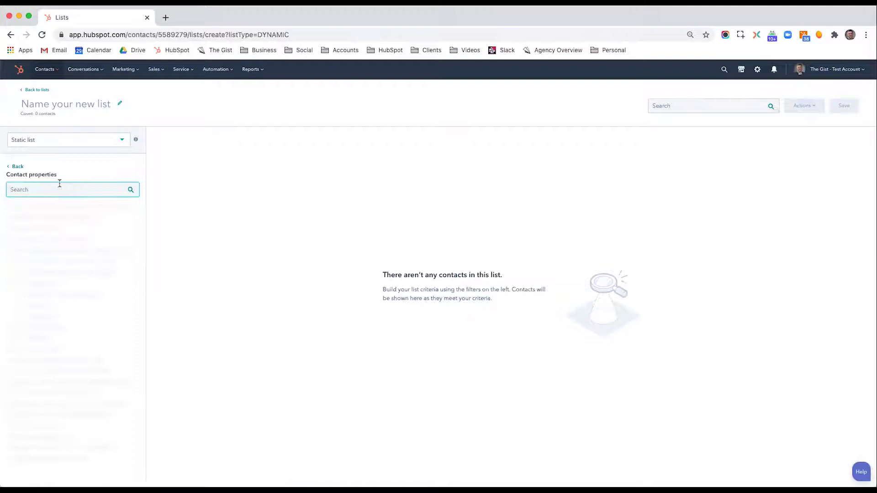
- Filter the list on Company name contains any of 'dunder mifflin', matching 24 contacts
{"action": "type", "text": "company"}
{"action": "left_click", "coordinate": [35, 234]}
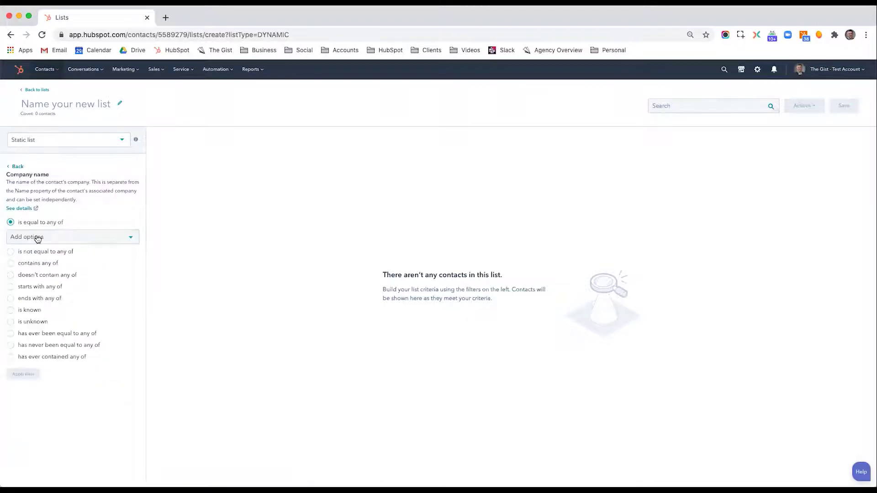
{"action": "left_click", "coordinate": [32, 265]}
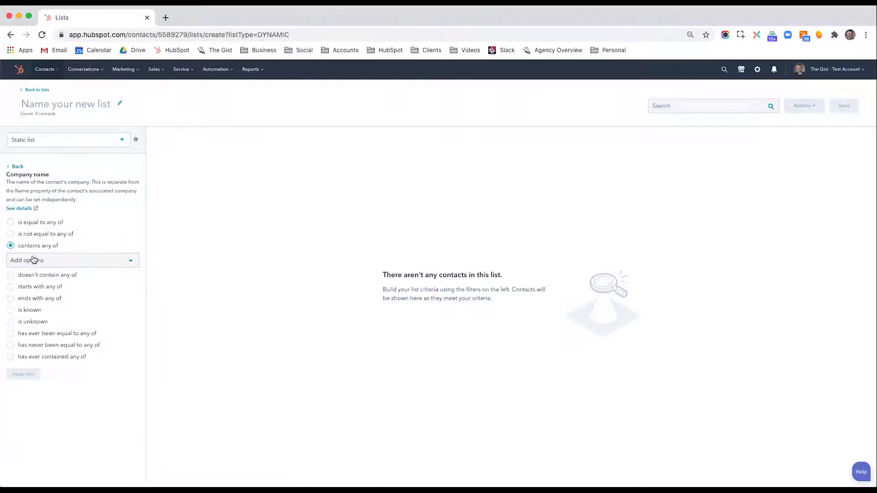
{"action": "left_click", "coordinate": [33, 260]}
{"action": "type", "text": "dunder mifflin"}
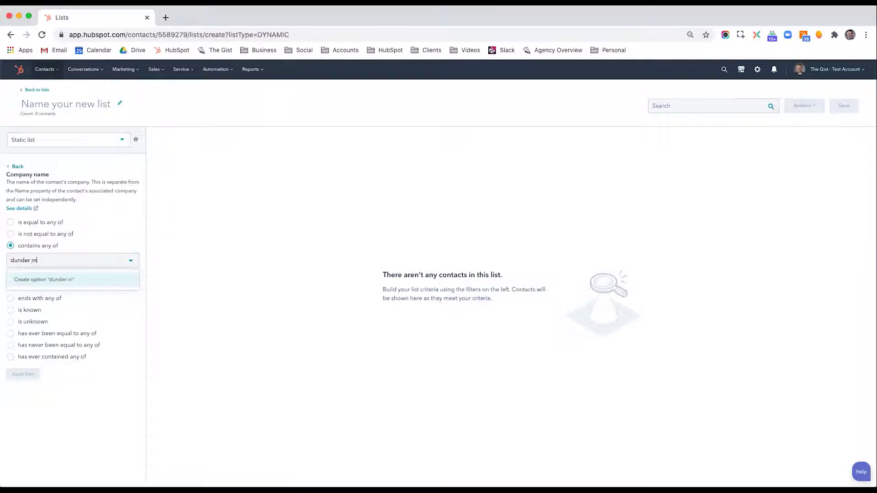
{"action": "left_click", "coordinate": [40, 280]}
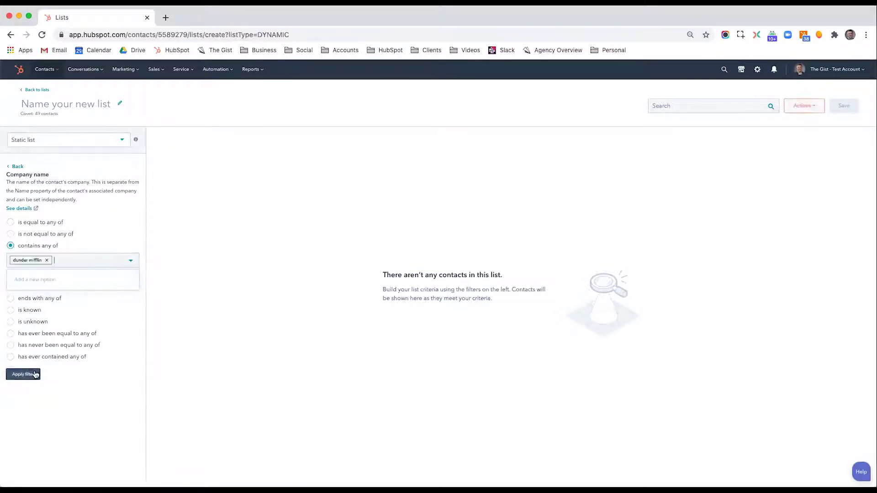
{"action": "left_click", "coordinate": [34, 374]}
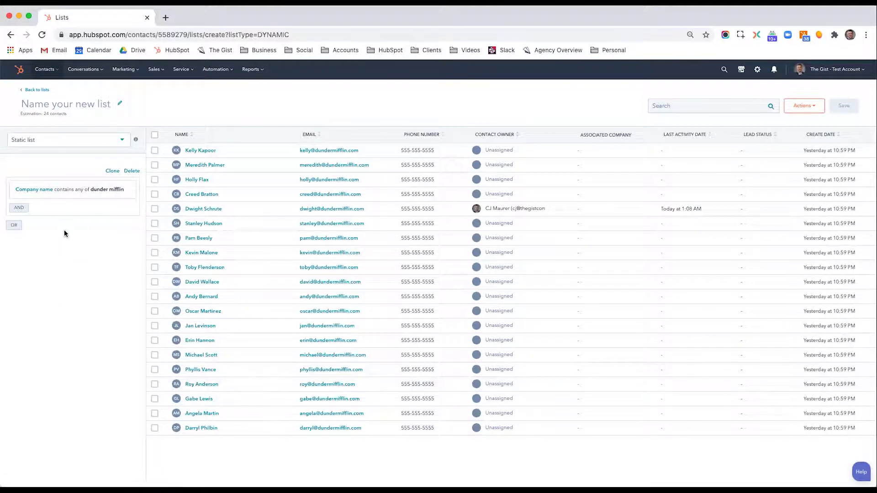
- Title the static list 'Dunder Mifflin Contacts - 09-02-2020' and save it with its 24 contacts
{"action": "left_click", "coordinate": [64, 105]}
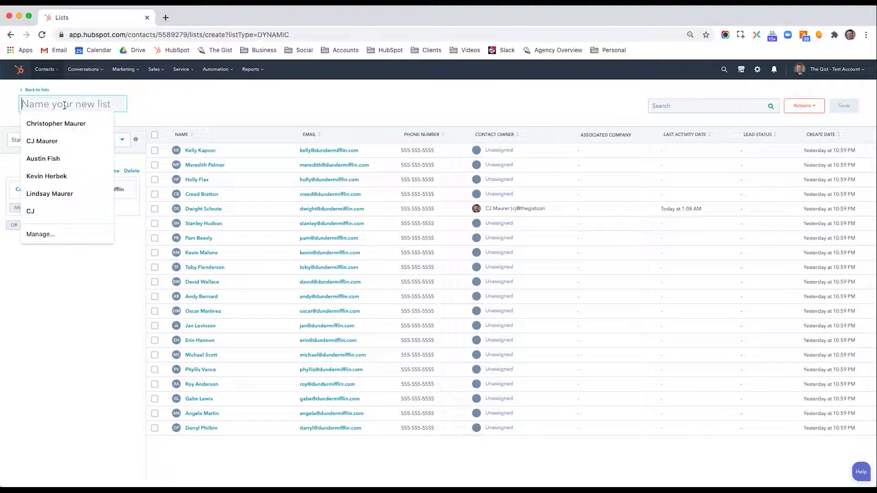
{"action": "left_click", "coordinate": [89, 302]}
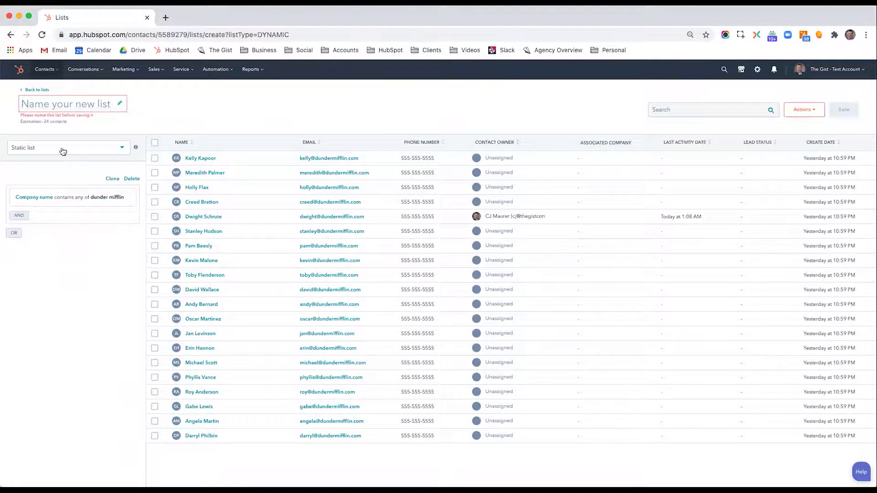
{"action": "left_click", "coordinate": [59, 104]}
{"action": "type", "text": "D"}
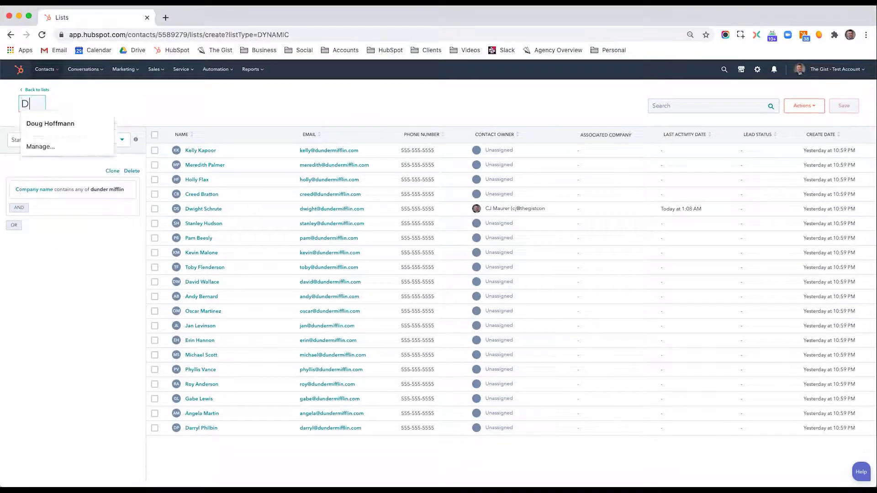
{"action": "type", "text": "under Miffl"}
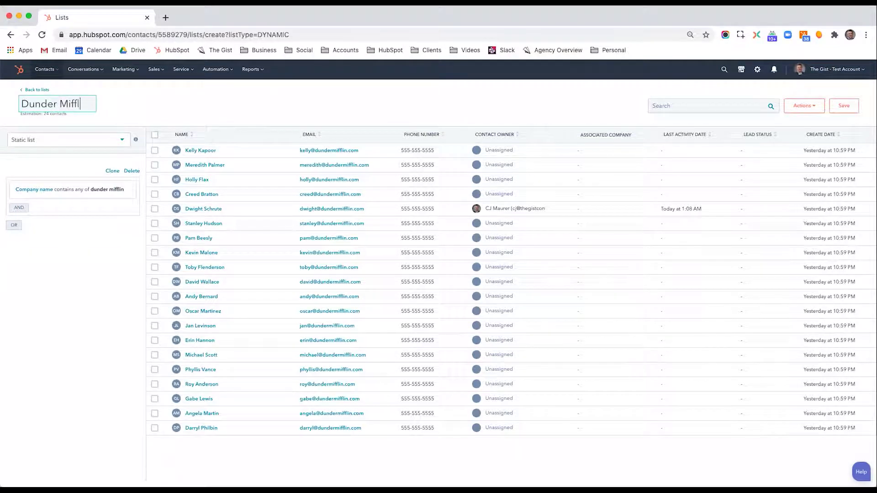
{"action": "type", "text": "in Contacts - "}
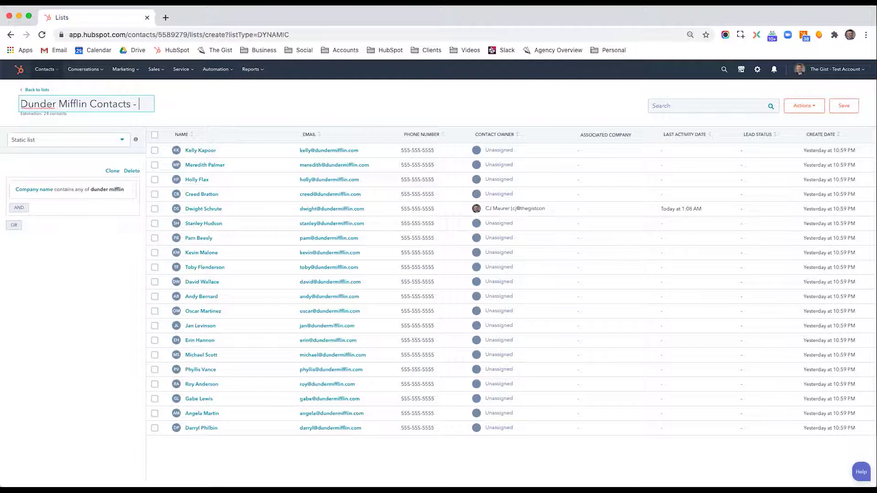
{"action": "type", "text": "09-"}
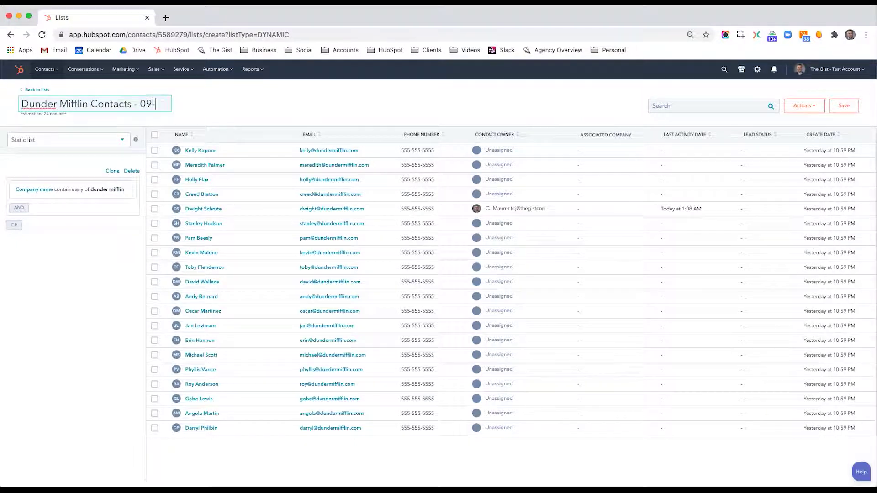
{"action": "type", "text": "02-2020"}
{"action": "key", "text": "Return"}
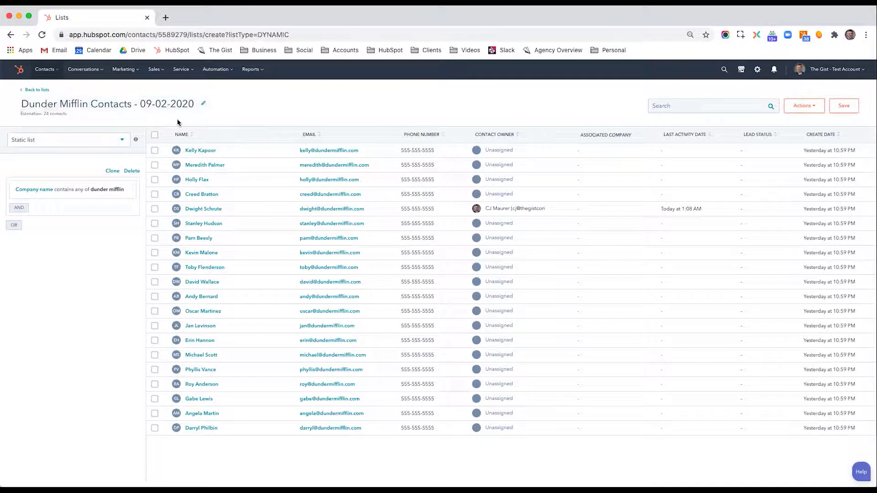
{"action": "left_click", "coordinate": [832, 108]}
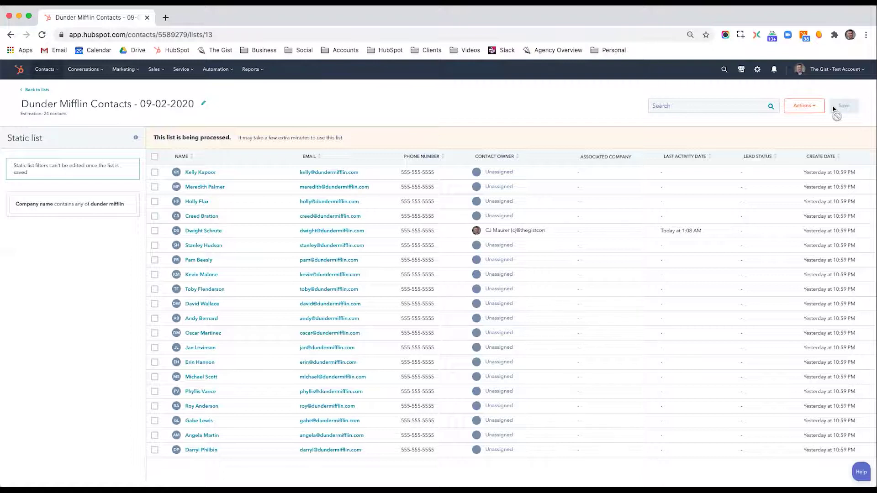
- Return to Lists and start a new active contact-based list filtered by contact properties
{"action": "left_click", "coordinate": [33, 89]}
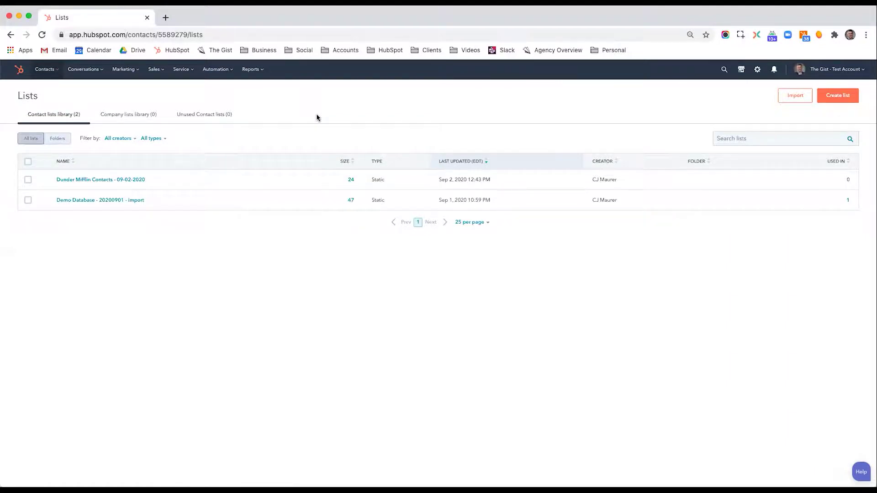
{"action": "left_click", "coordinate": [852, 97]}
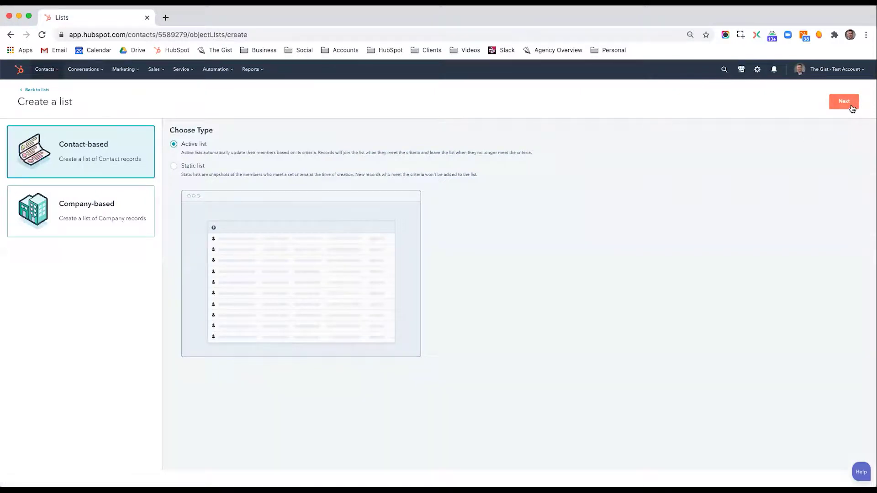
{"action": "left_click", "coordinate": [853, 108]}
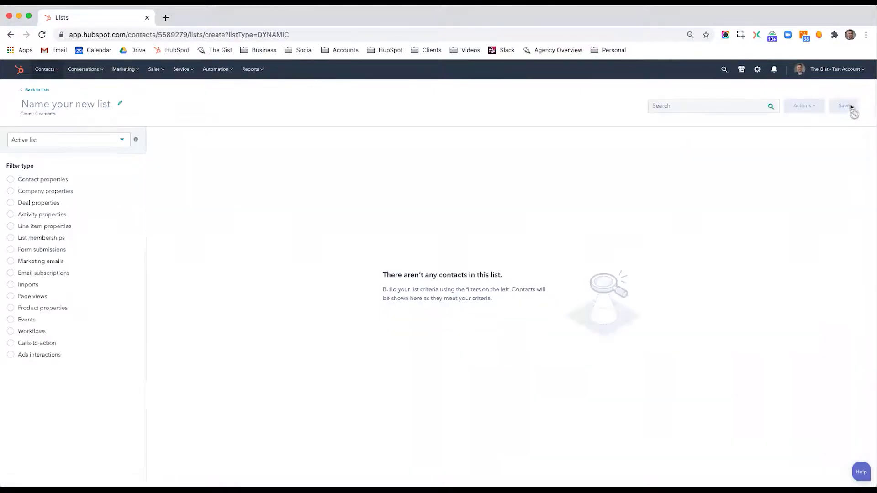
{"action": "left_click", "coordinate": [63, 180]}
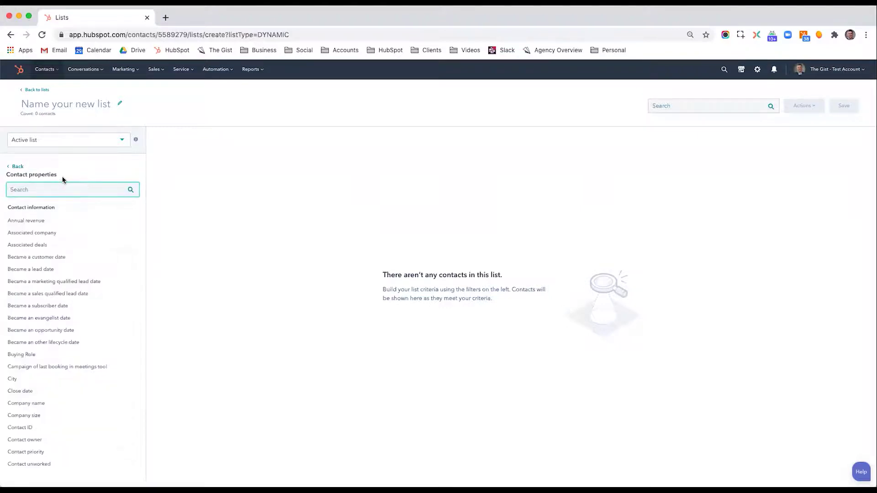
- Filter on Product or Service Interest is any of Lead Generation, matching one contact
{"action": "type", "text": "product"}
{"action": "left_click", "coordinate": [53, 222]}
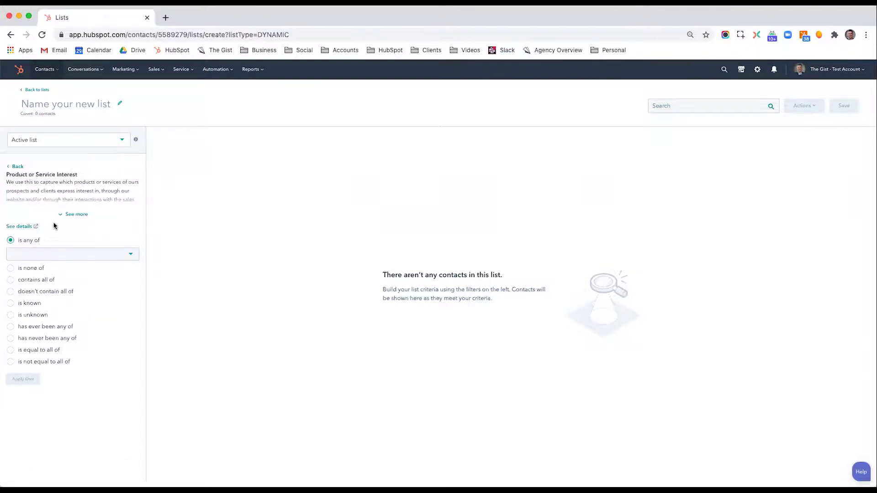
{"action": "left_click", "coordinate": [55, 254]}
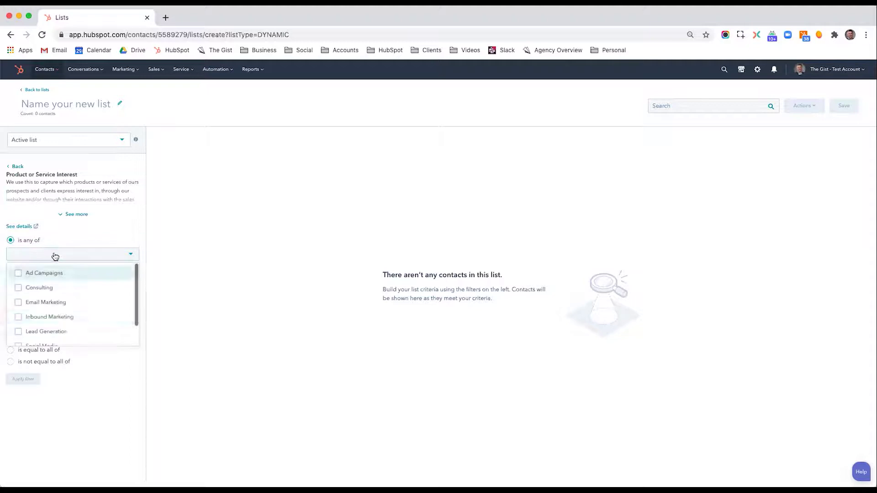
{"action": "left_click", "coordinate": [58, 337]}
{"action": "left_click", "coordinate": [52, 423]}
{"action": "left_click", "coordinate": [26, 379]}
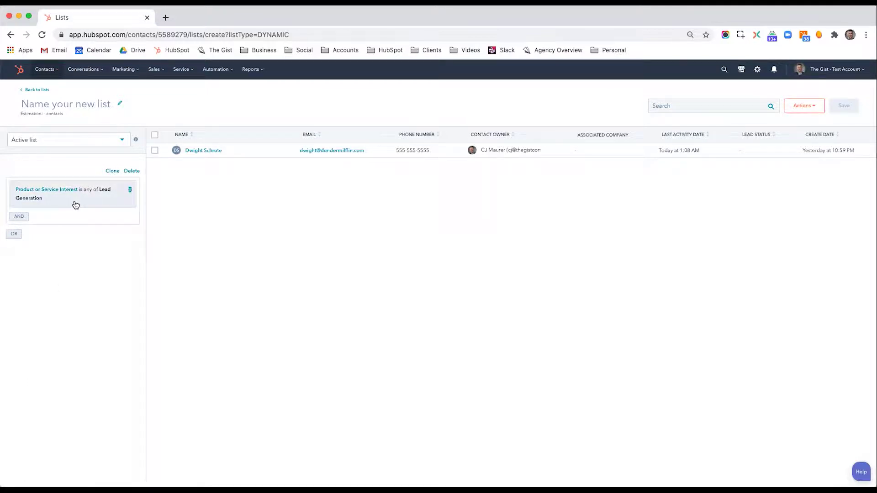
{"action": "left_click", "coordinate": [23, 217]}
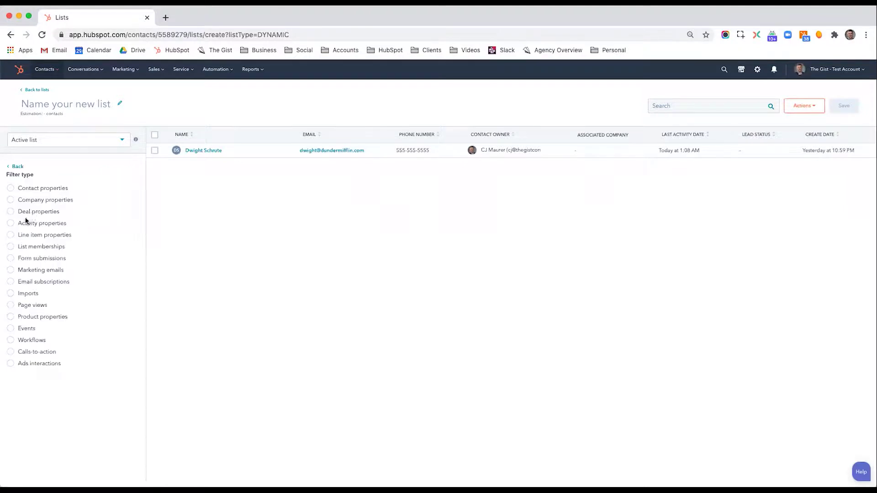
- Add an AND filter requiring Current CRM is any of Salesforce, still matching one contact
{"action": "left_click", "coordinate": [44, 193]}
{"action": "type", "text": "crm"}
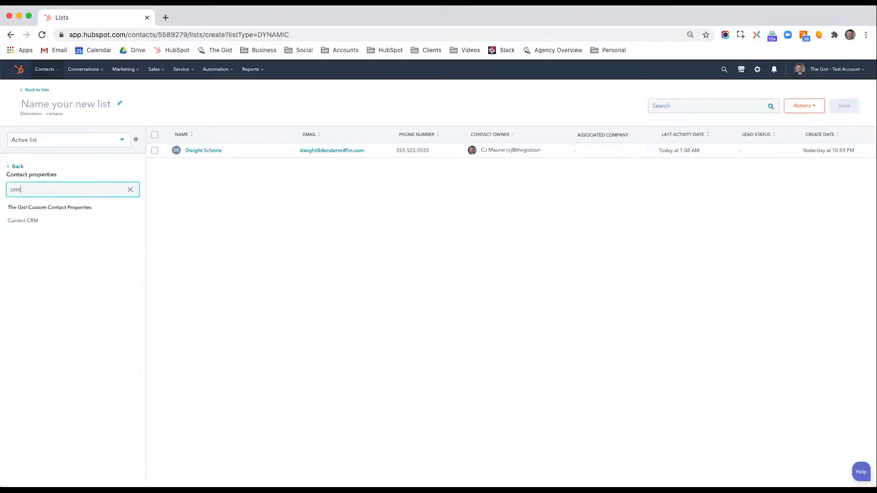
{"action": "left_click", "coordinate": [29, 221]}
{"action": "left_click", "coordinate": [39, 237]}
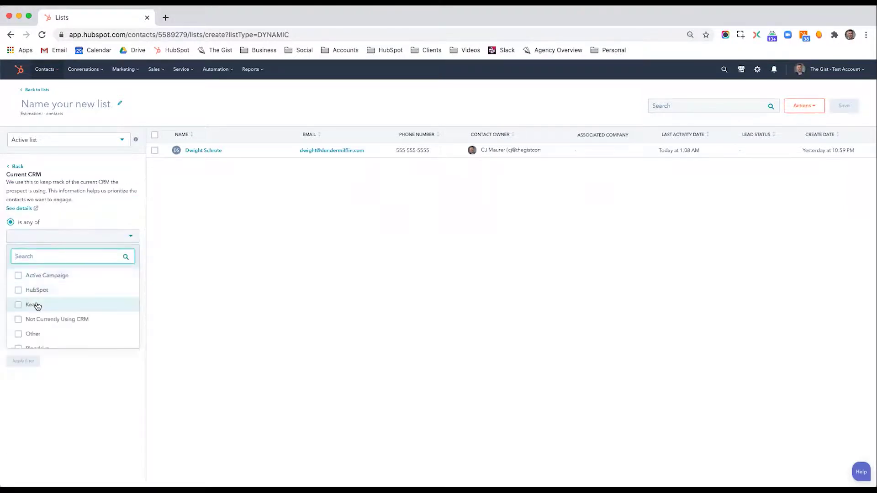
{"action": "scroll", "coordinate": [37, 305], "scroll_direction": "down", "scroll_amount": 2}
{"action": "left_click", "coordinate": [39, 327]}
{"action": "left_click", "coordinate": [39, 388]}
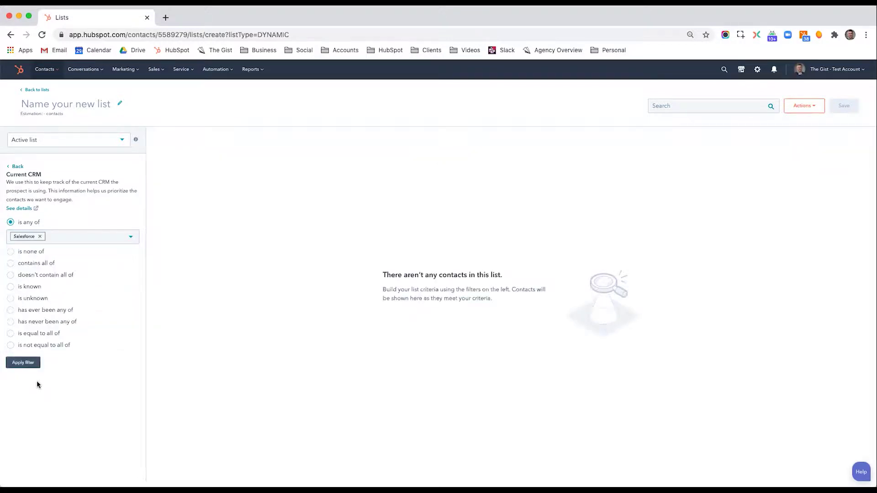
{"action": "left_click", "coordinate": [32, 364]}
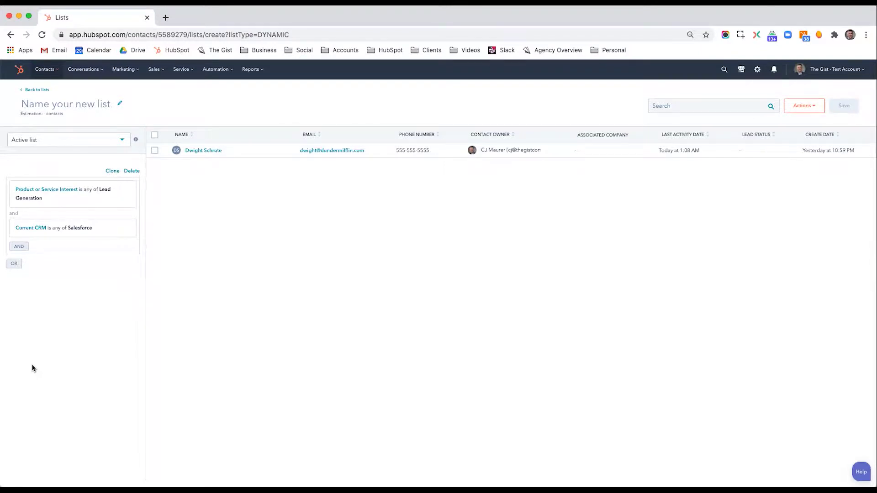
{"action": "left_click", "coordinate": [85, 109]}
- Title the active list 'Salesforce Users, Interested in Lead Generation' and save it
{"action": "type", "text": "Sa"}
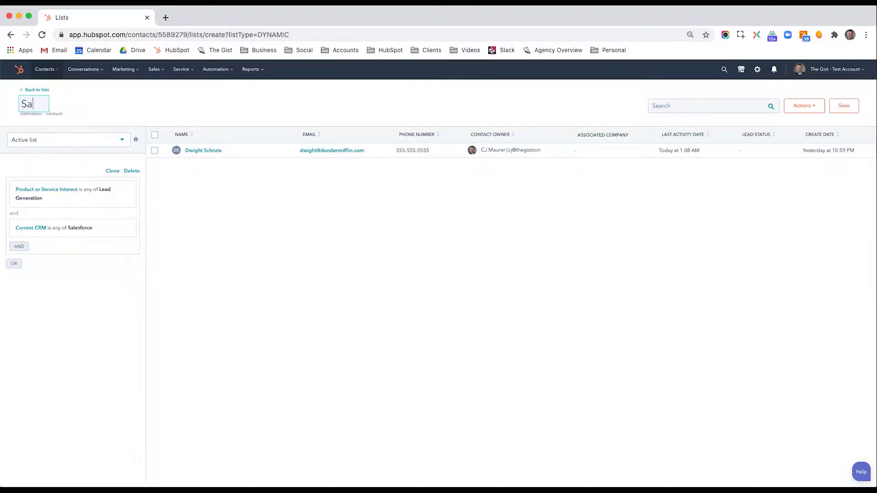
{"action": "type", "text": "lesforce Users, "}
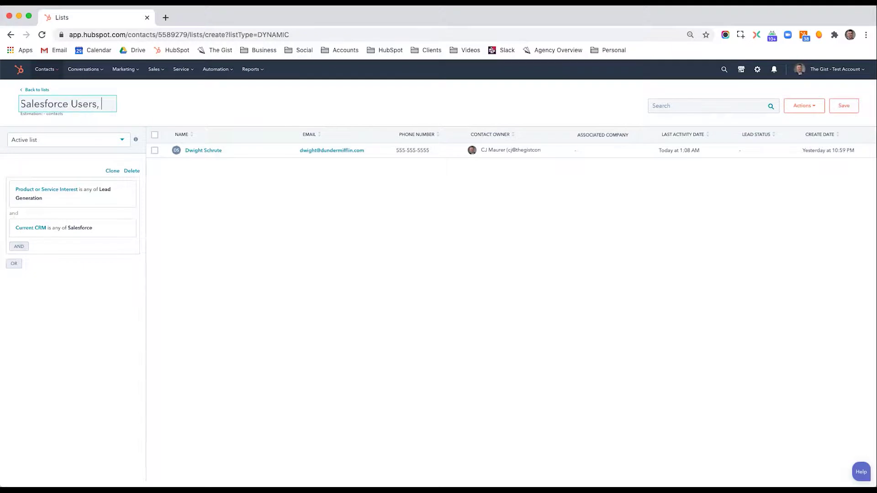
{"action": "type", "text": "Interested in lead"}
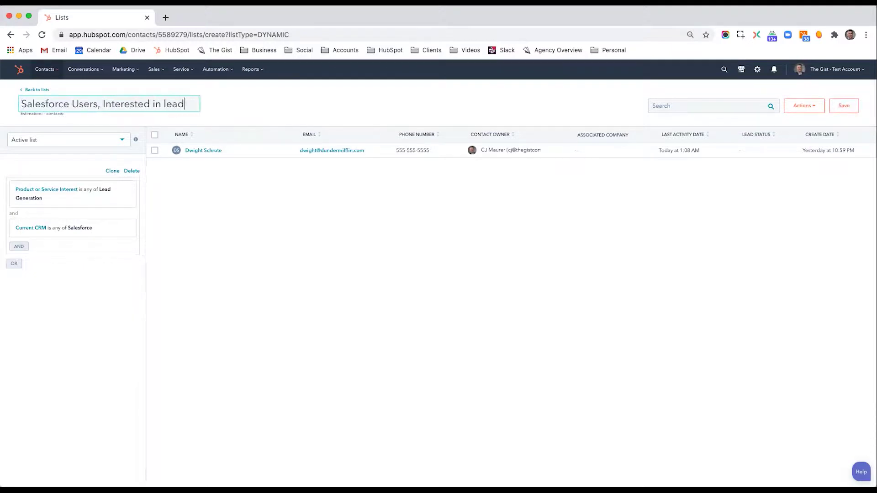
{"action": "key", "text": "BackSpace"}
{"action": "key", "text": "BackSpace"}
{"action": "key", "text": "BackSpace"}
{"action": "key", "text": "BackSpace"}
{"action": "type", "text": "Lead "}
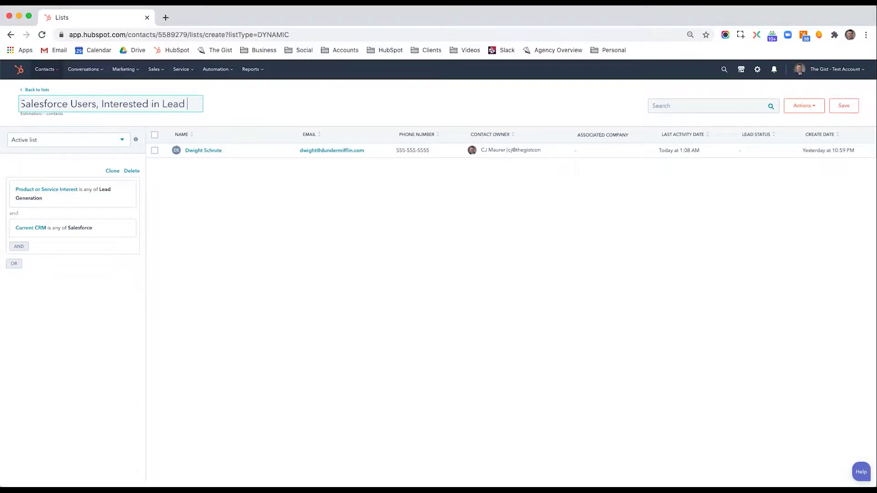
{"action": "type", "text": "Generation"}
{"action": "key", "text": "Return"}
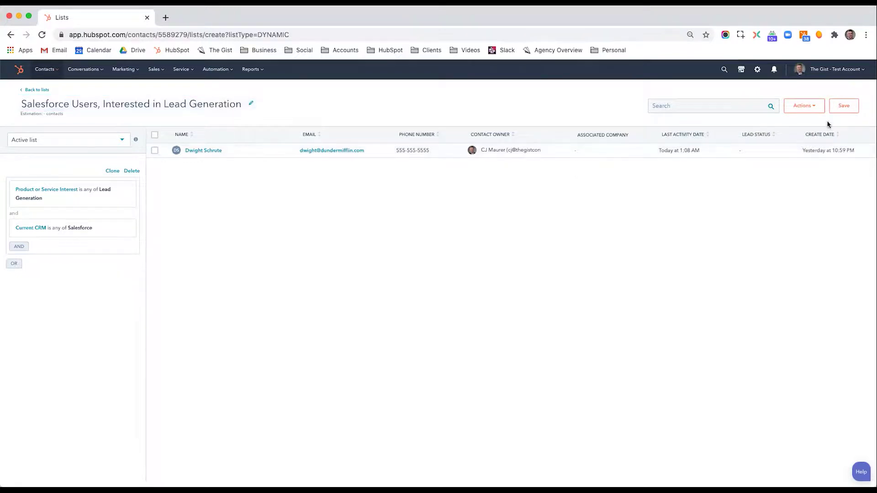
{"action": "left_click", "coordinate": [845, 107]}
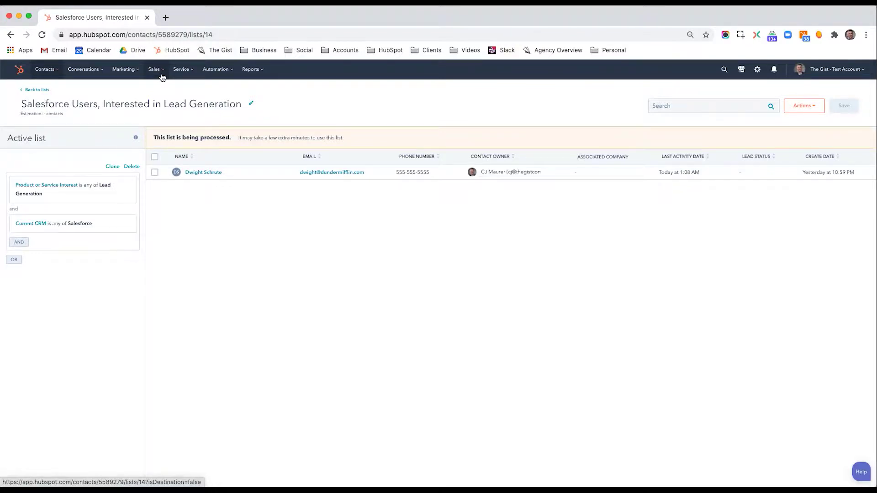
- Create a contact-based workflow from scratch triggered by membership in the 'Salesforce Users, Interested in Lead Generation' list
{"action": "mouse_move", "coordinate": [212, 73]}
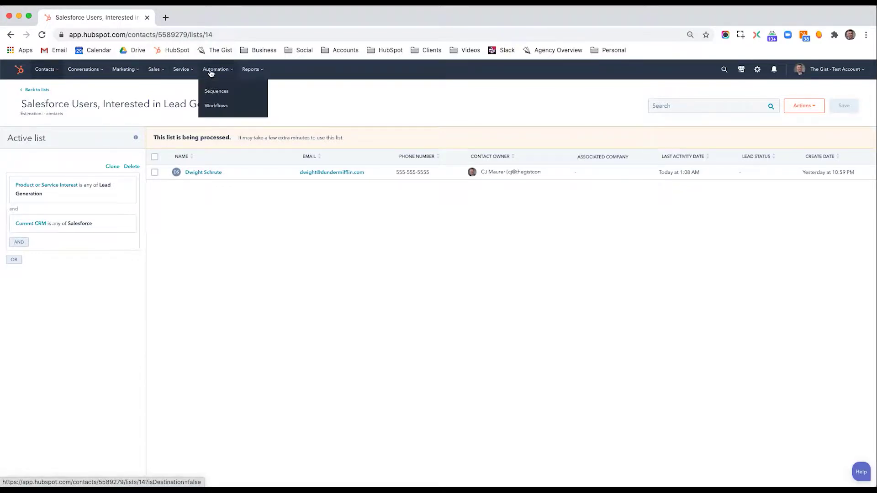
{"action": "left_click", "coordinate": [212, 99]}
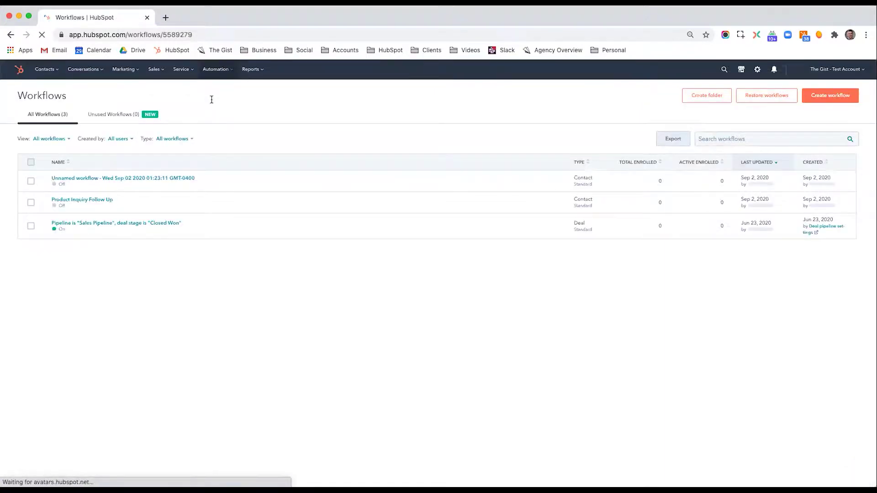
{"action": "left_click", "coordinate": [821, 97]}
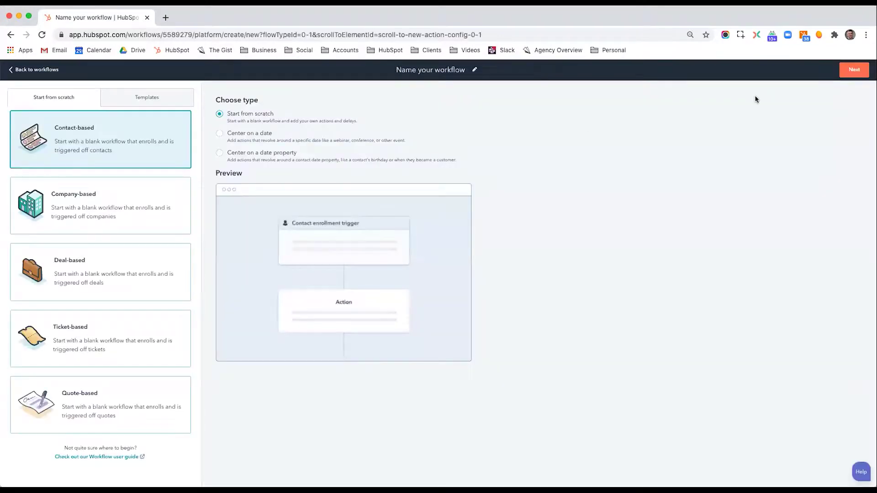
{"action": "left_click", "coordinate": [853, 70]}
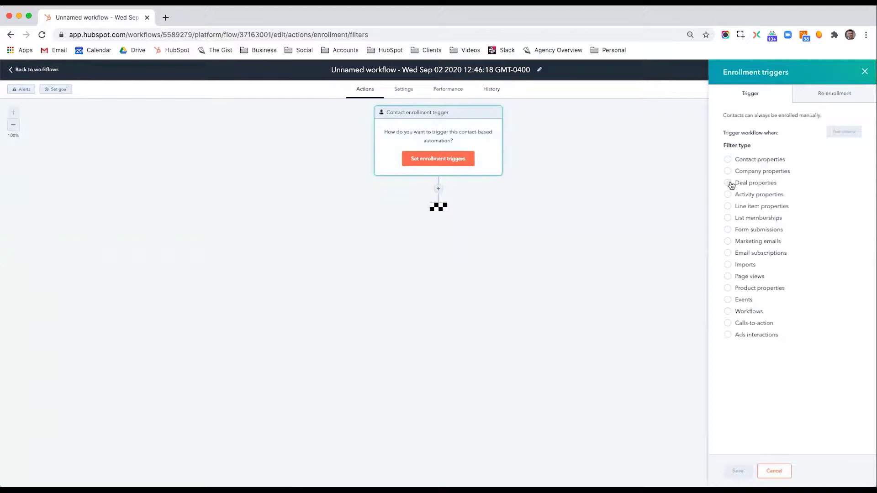
{"action": "left_click", "coordinate": [729, 218]}
{"action": "left_click", "coordinate": [740, 211]}
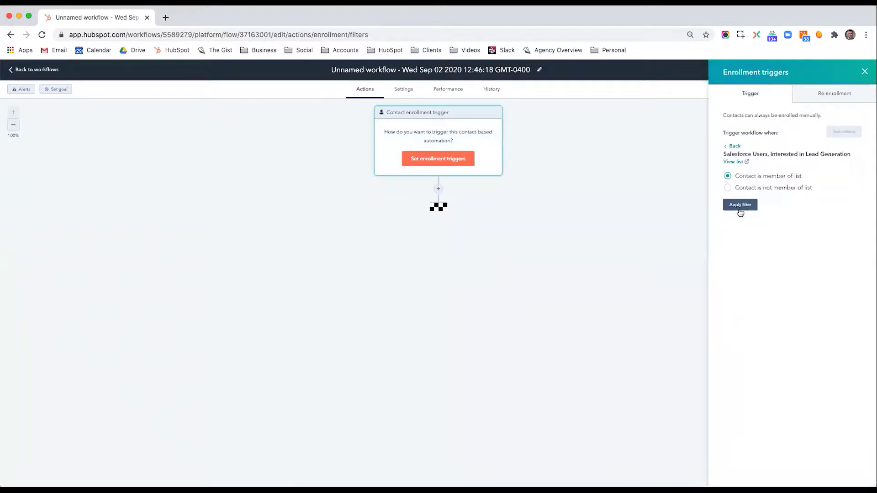
{"action": "left_click", "coordinate": [740, 210]}
{"action": "left_click", "coordinate": [735, 471]}
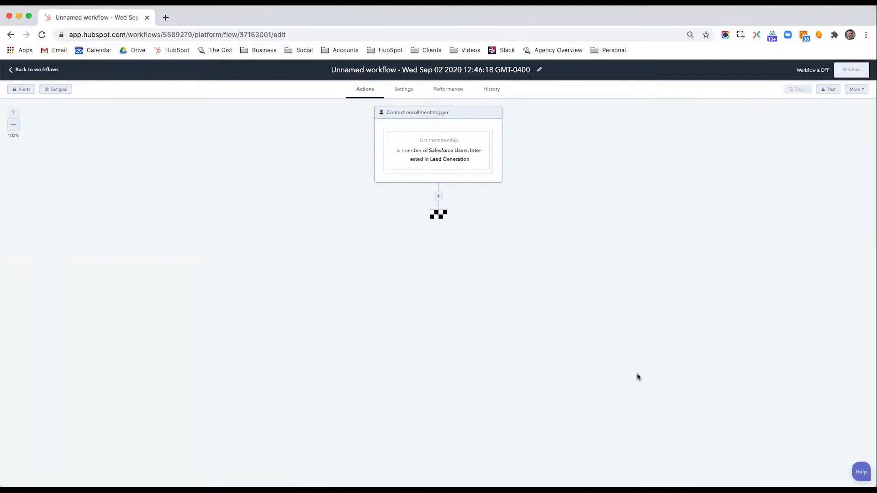
- Browse the workflow action choices without adding one, then go back to the workflows list
{"action": "left_click", "coordinate": [438, 196]}
{"action": "scroll", "coordinate": [809, 264], "scroll_direction": "down", "scroll_amount": 3}
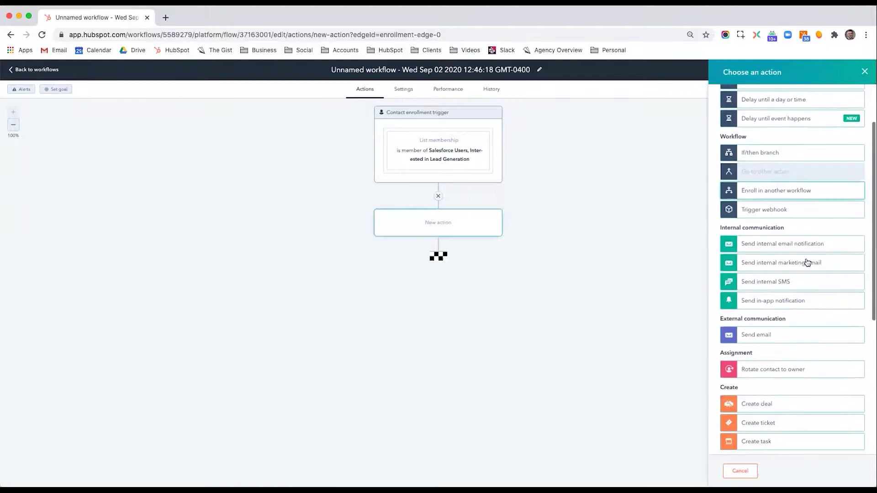
{"action": "scroll", "coordinate": [807, 263], "scroll_direction": "down", "scroll_amount": 7}
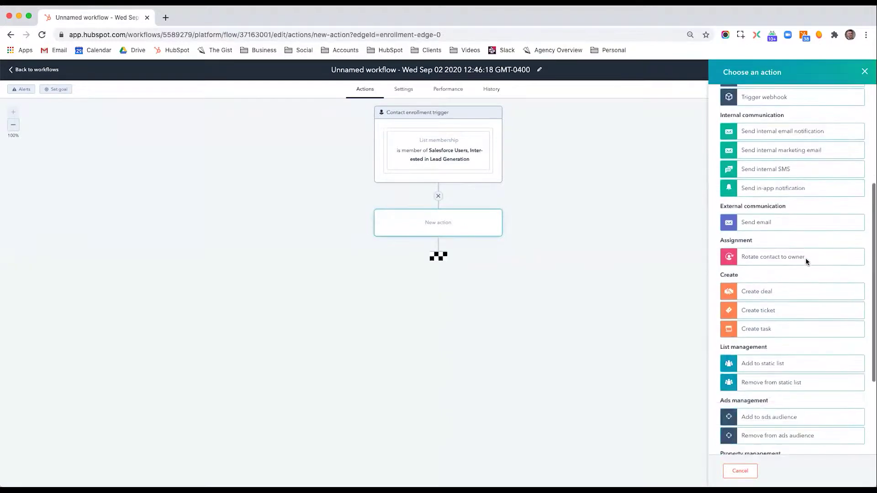
{"action": "scroll", "coordinate": [807, 263], "scroll_direction": "down", "scroll_amount": 3}
{"action": "scroll", "coordinate": [807, 262], "scroll_direction": "up", "scroll_amount": 15}
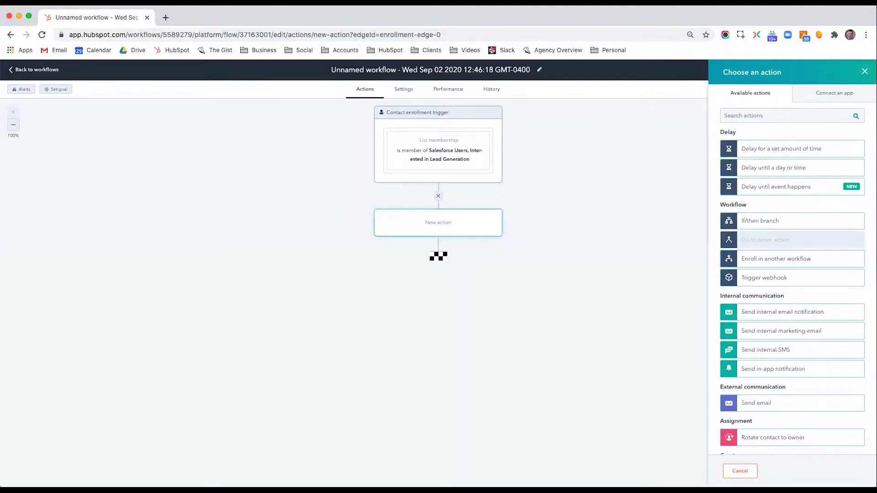
{"action": "left_click", "coordinate": [864, 72]}
{"action": "left_click", "coordinate": [36, 69]}
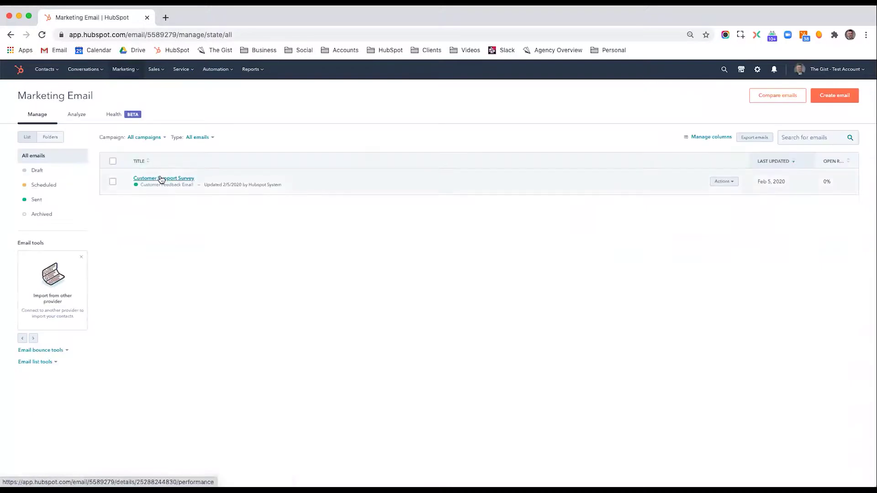
- Create a new marketing email and send it to the 'Salesforce Users, Interested in Lead Generation' list, 1 recipient
{"action": "left_click", "coordinate": [835, 96]}
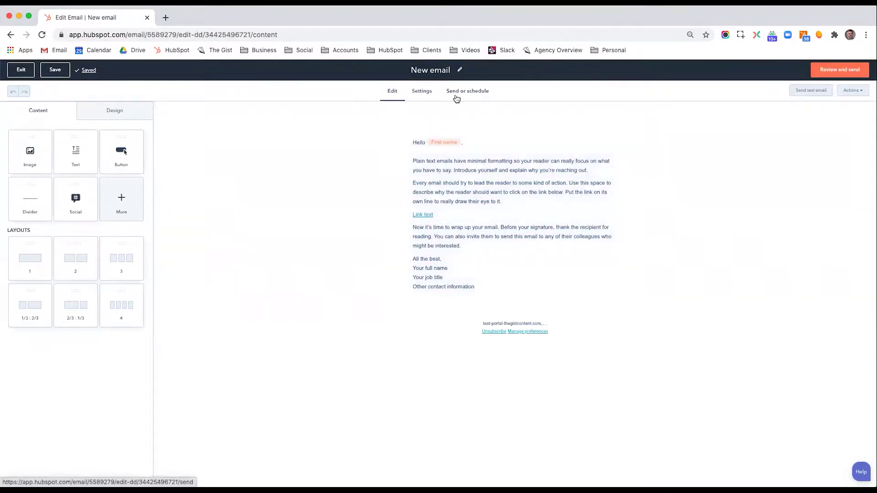
{"action": "left_click", "coordinate": [456, 95]}
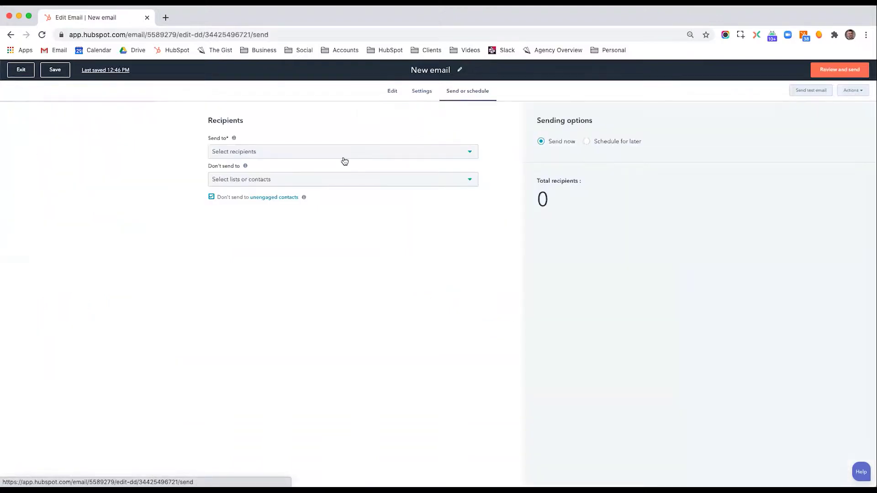
{"action": "left_click", "coordinate": [327, 159]}
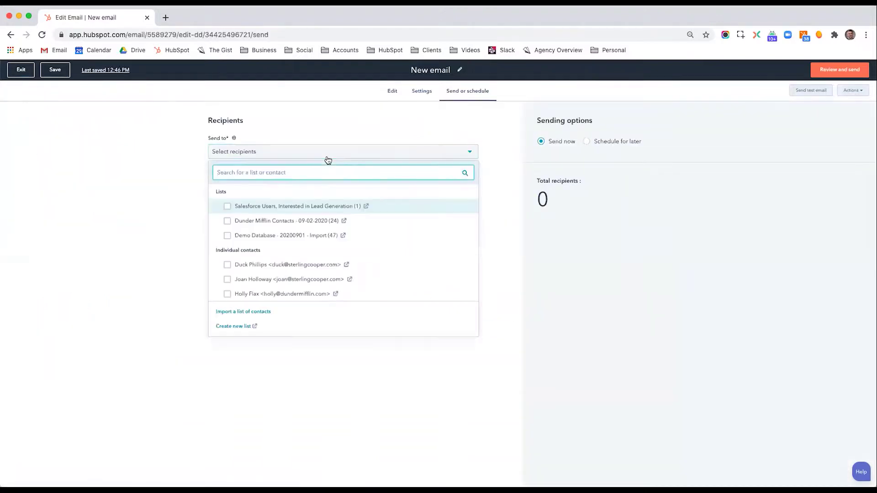
{"action": "left_click", "coordinate": [270, 213]}
{"action": "left_click", "coordinate": [159, 239]}
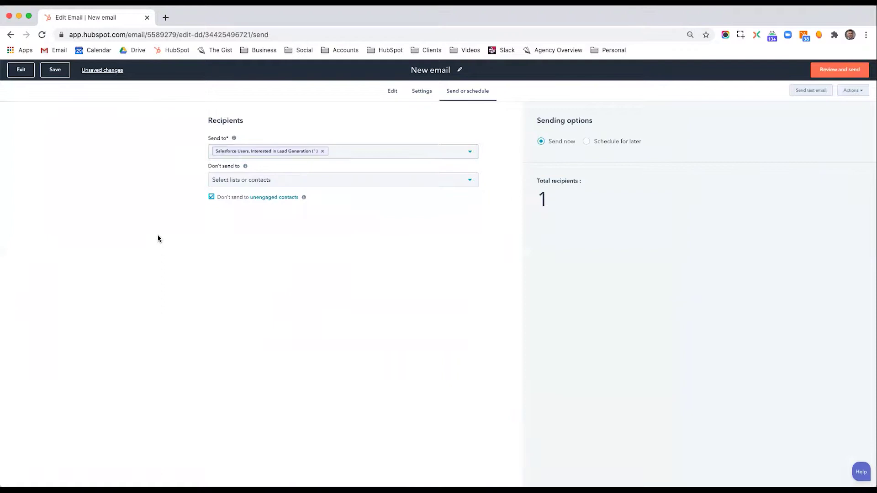